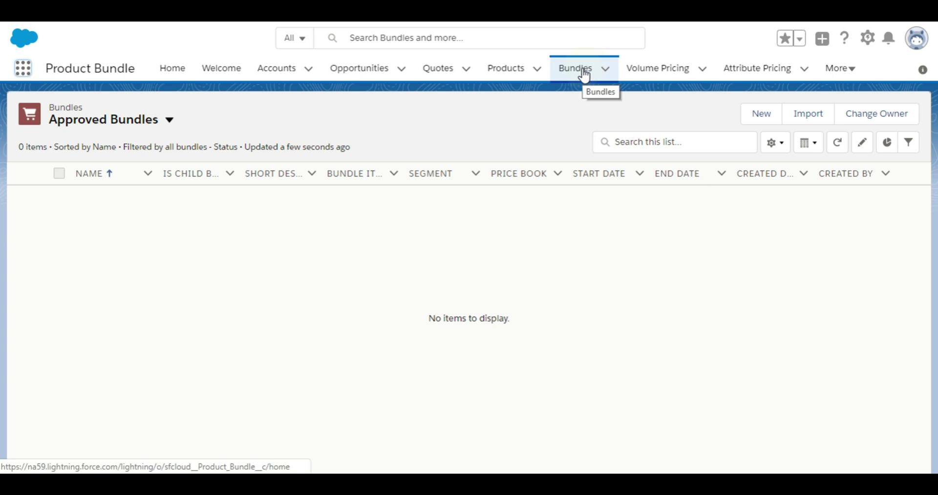
Step: Create and save the bundle 'GoCloudz CPQ Bundle' using Standard Price Book
click(760, 115)
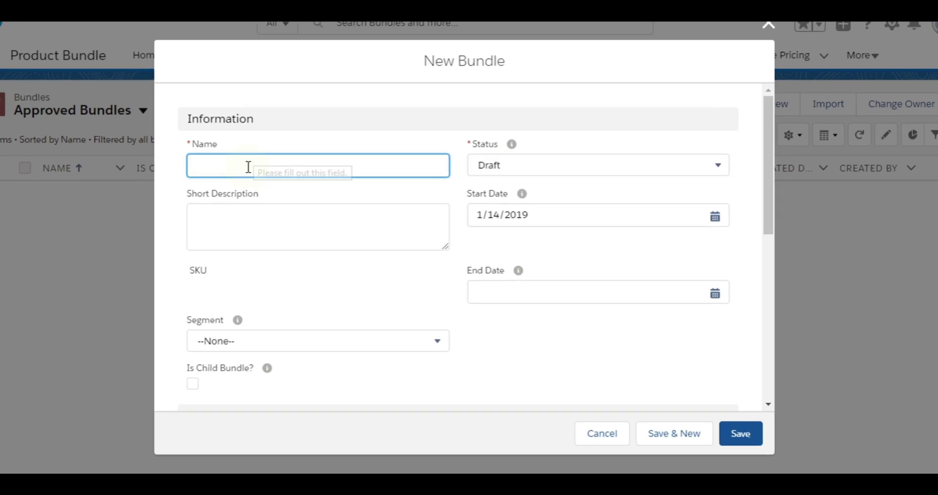
text(GoCloudz CPQ)
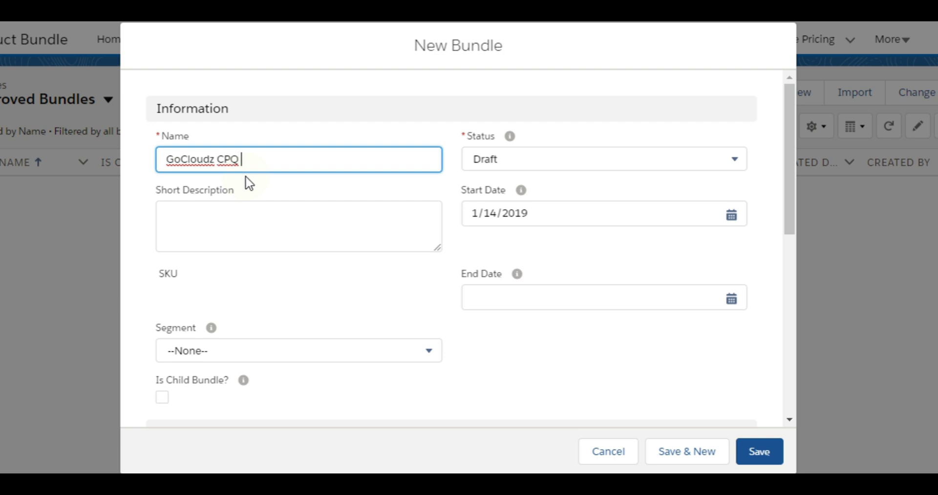
text( Bundle)
click(498, 349)
scroll(497, 350, down, 5)
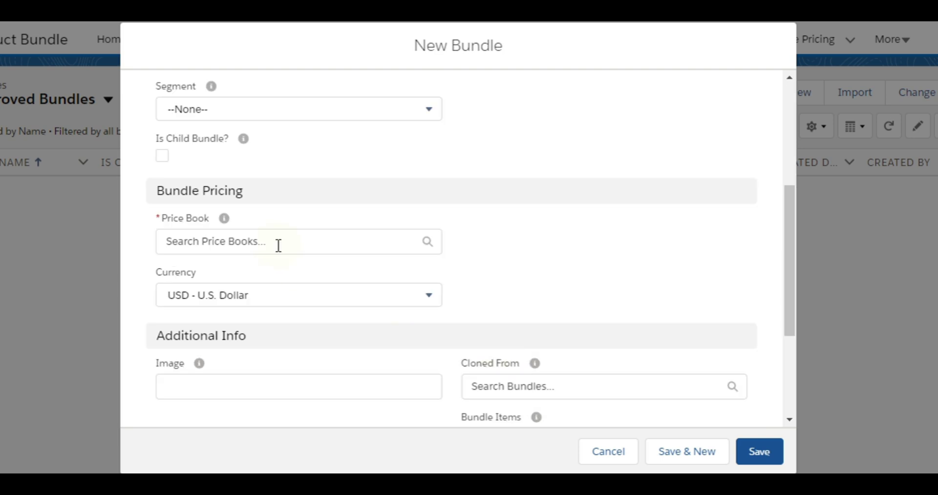
click(279, 244)
click(252, 277)
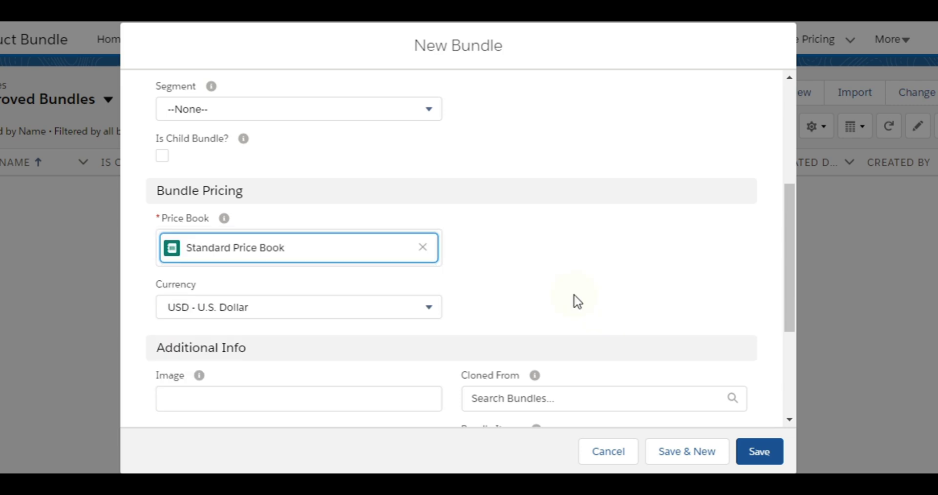
scroll(567, 291, down, 3)
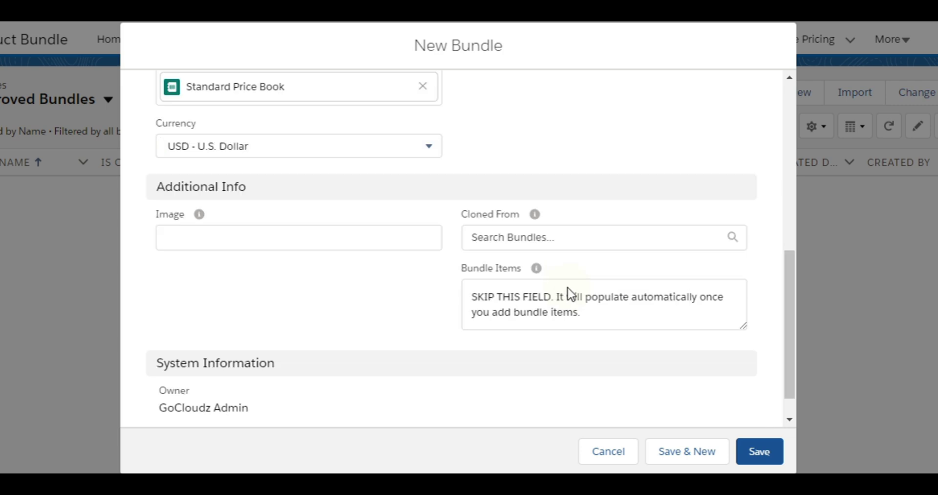
click(762, 453)
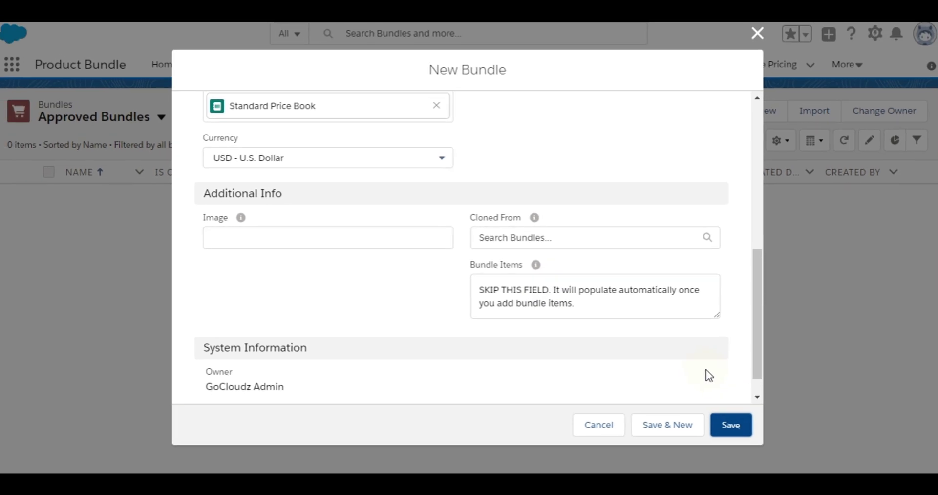
click(901, 171)
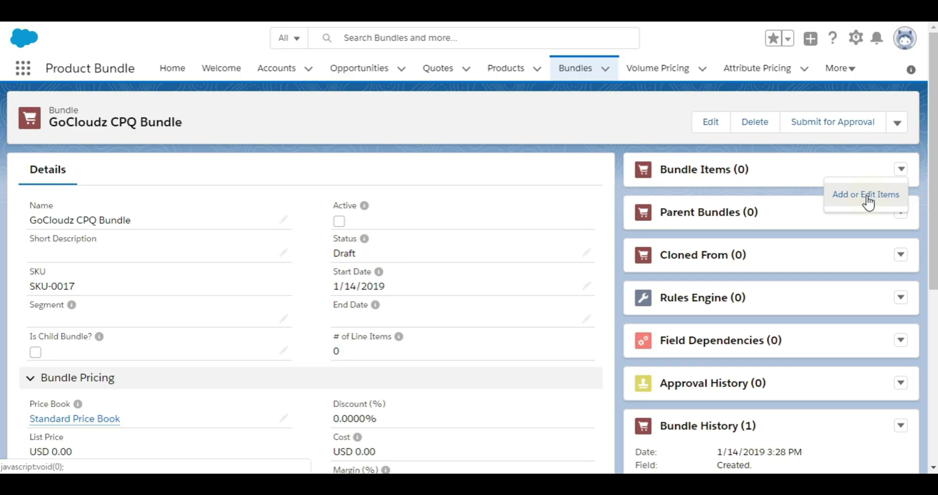
Step: Search Products by the keyword GoCloudz to add items to the bundle
click(795, 257)
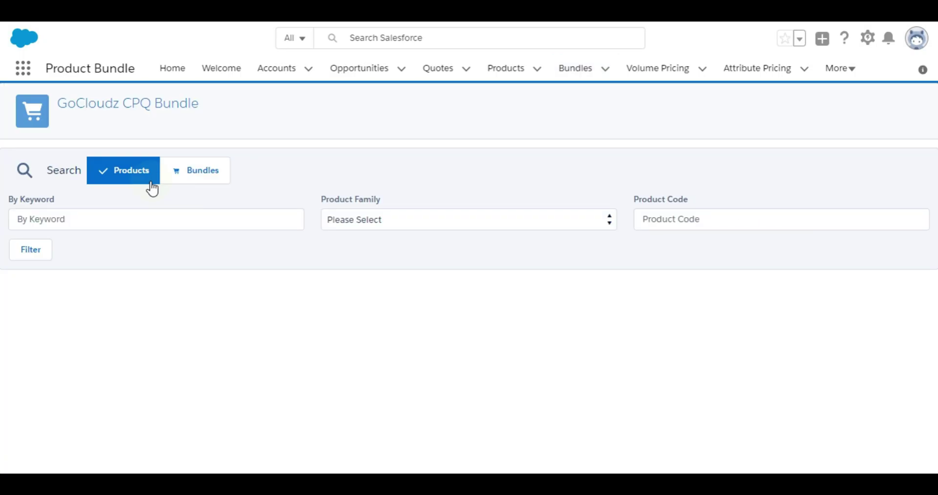
click(173, 218)
text(GoCloudz)
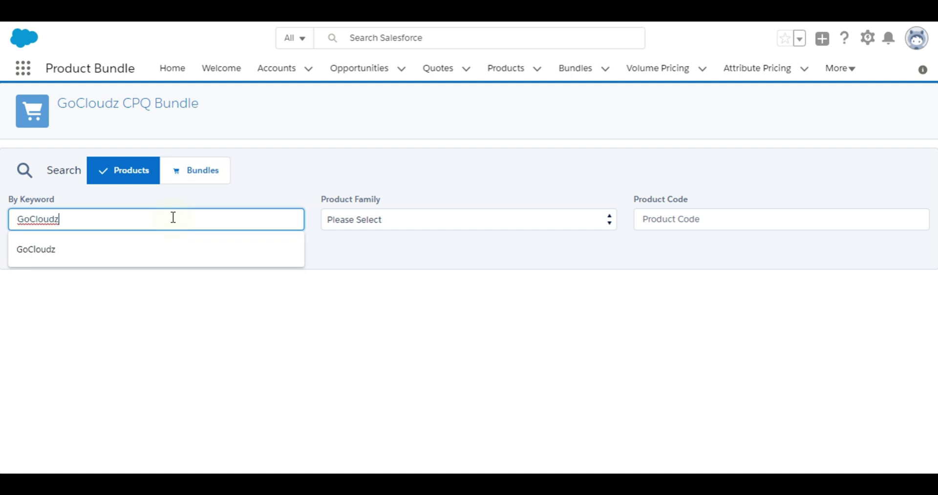
click(45, 252)
click(39, 258)
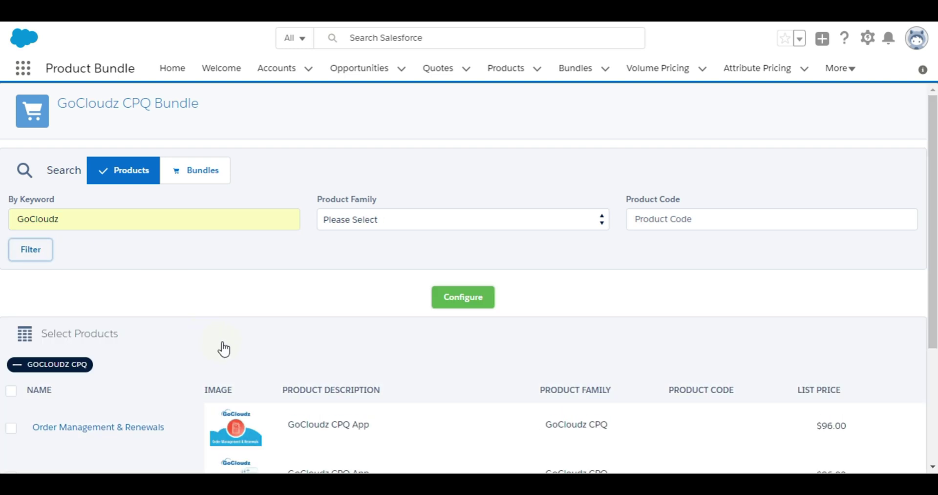
Step: Select Order Management & Renewals, PDF Generator and Product Bundle, and move them to configuration
scroll(221, 341, down, 3)
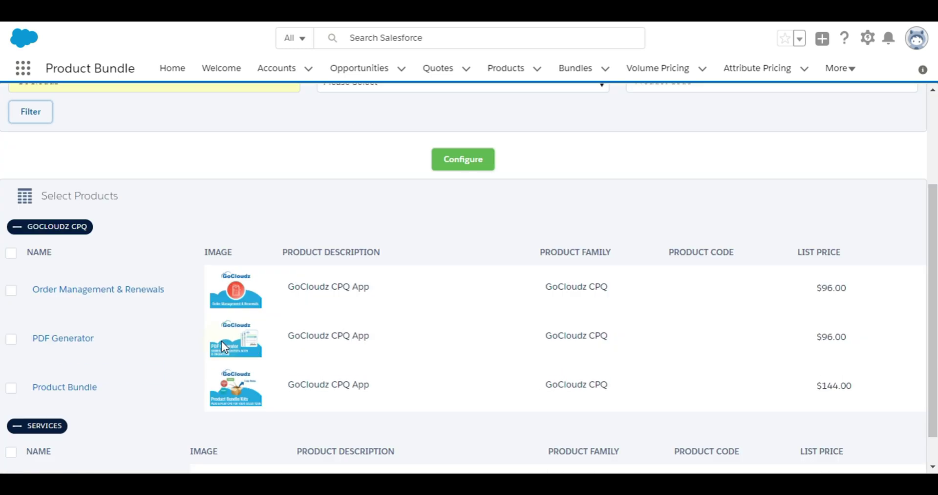
click(10, 290)
click(12, 339)
click(11, 387)
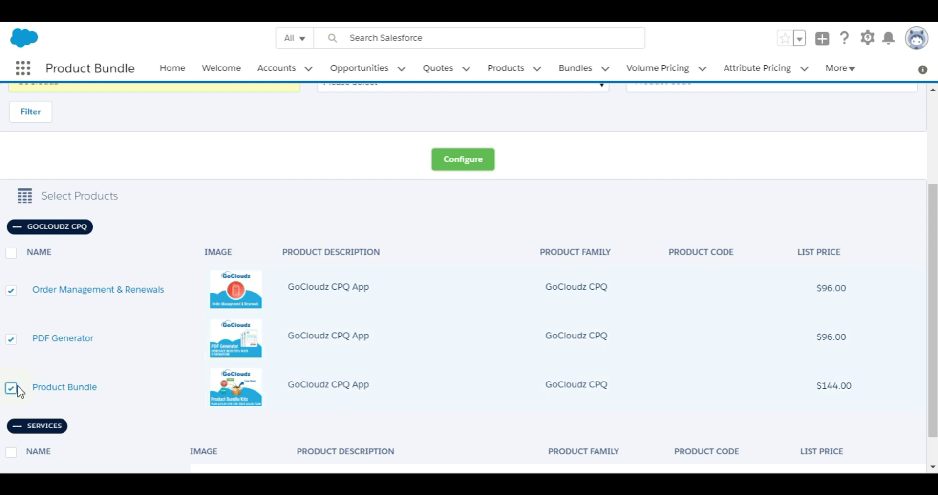
click(467, 162)
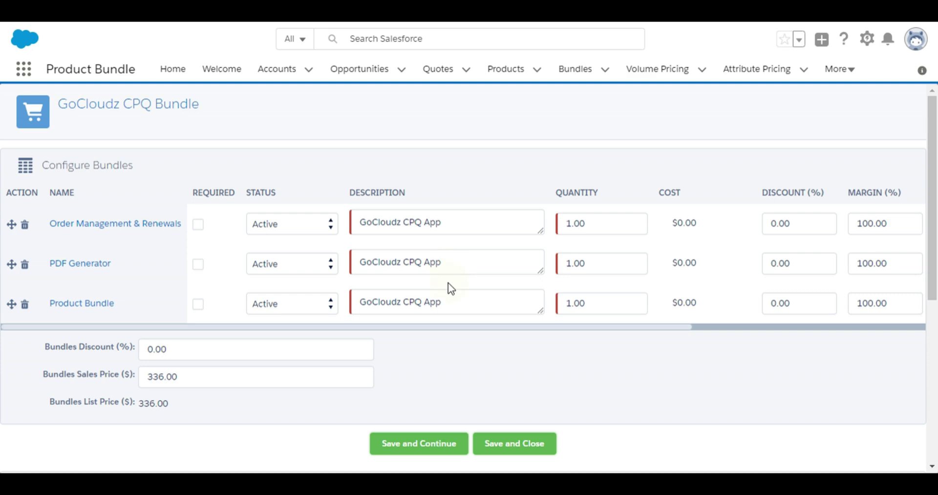
Step: Add GoCloudz Services Bundle to the configuration, keeping the first item's status Active
scroll(450, 292, down, 6)
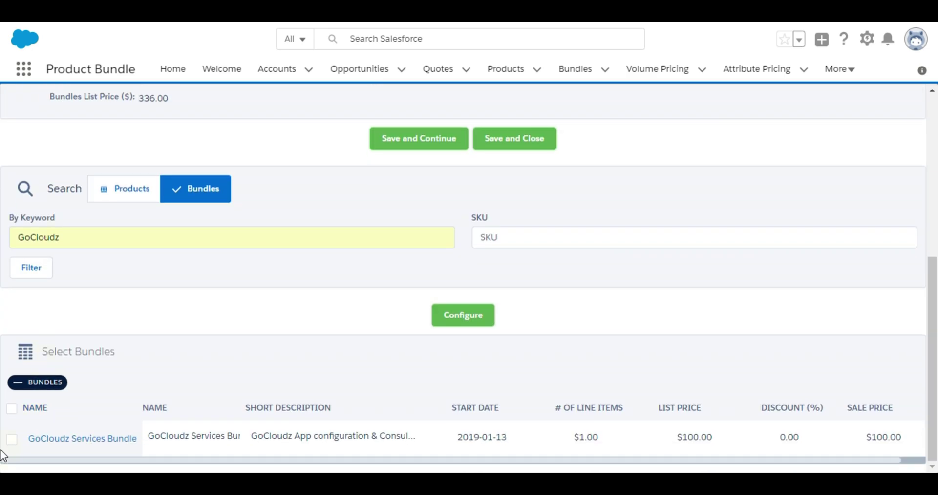
click(12, 439)
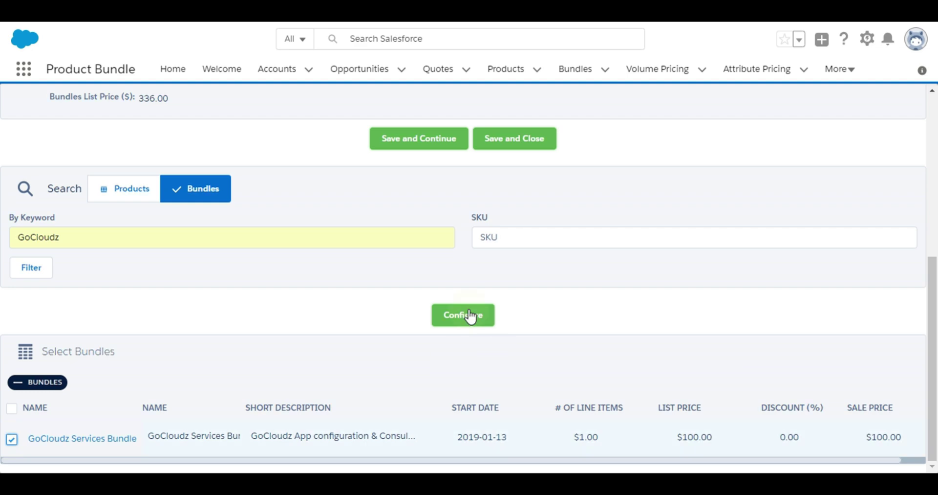
click(398, 337)
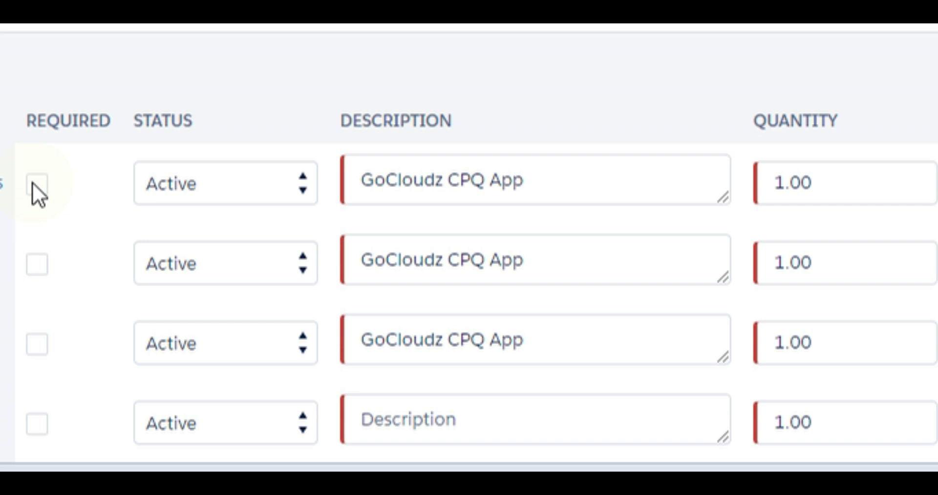
click(192, 184)
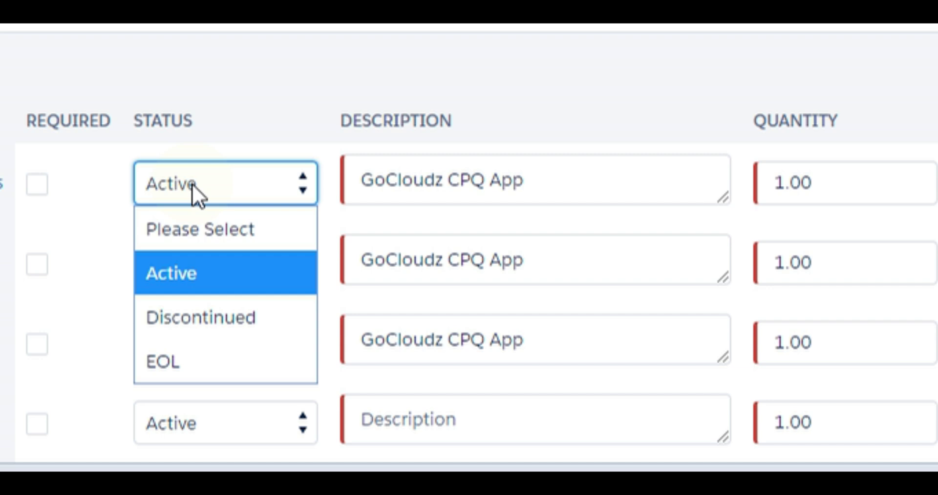
click(192, 184)
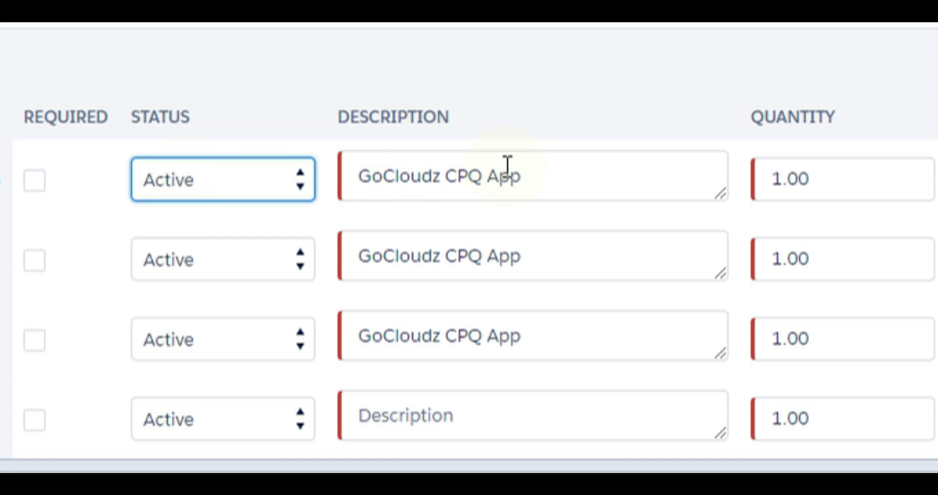
Step: Give Order Management & Renewals quantity 100 and a 50 percent discount
click(806, 178)
key(BackSpace)
key(BackSpace)
key(BackSpace)
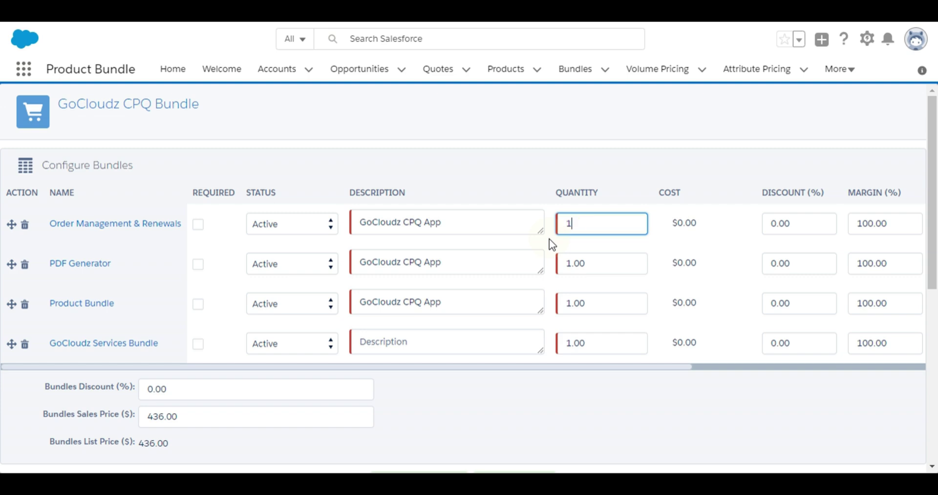
text(00)
drag(577, 367, 661, 370)
key(Tab)
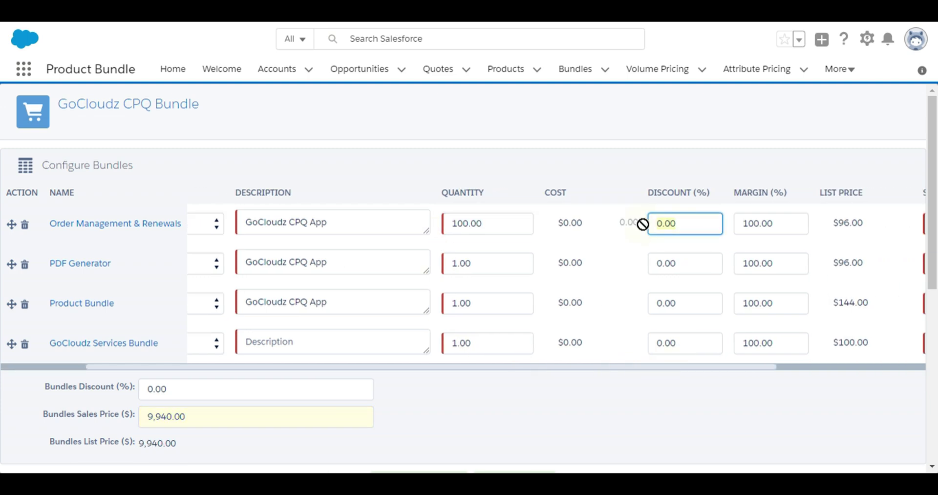
text(50)
key(Tab)
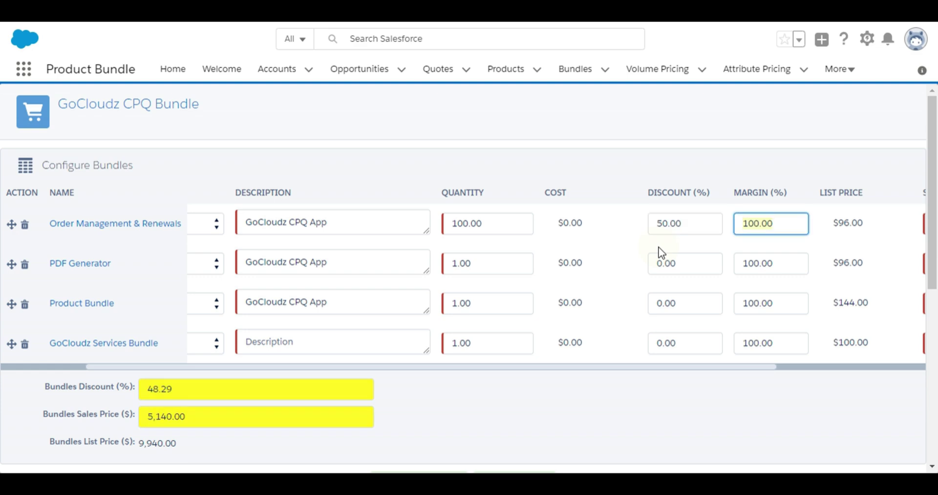
Step: Set the bundle sales price to 60,000.00 and save the configuration
click(200, 417)
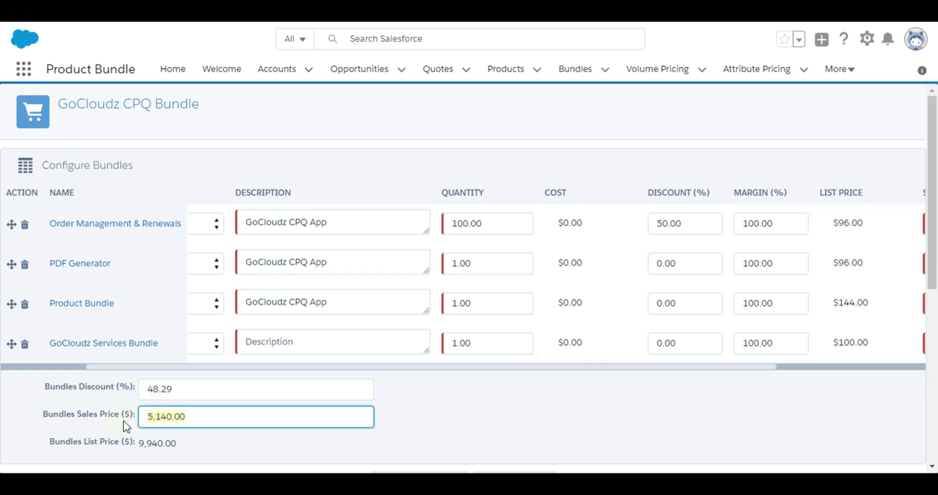
text(60000)
click(450, 408)
scroll(453, 407, down, 3)
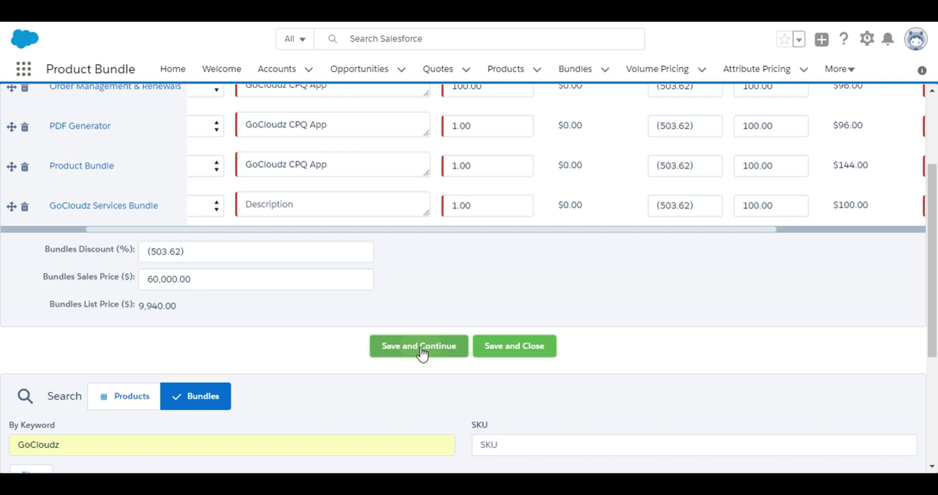
click(508, 349)
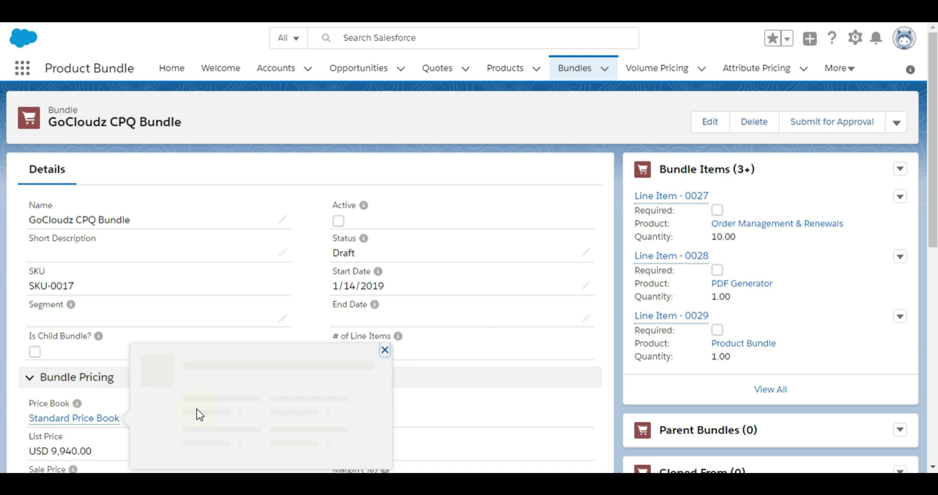
Step: Review the saved bundle record's fields, then start editing its Status
scroll(197, 412, down, 3)
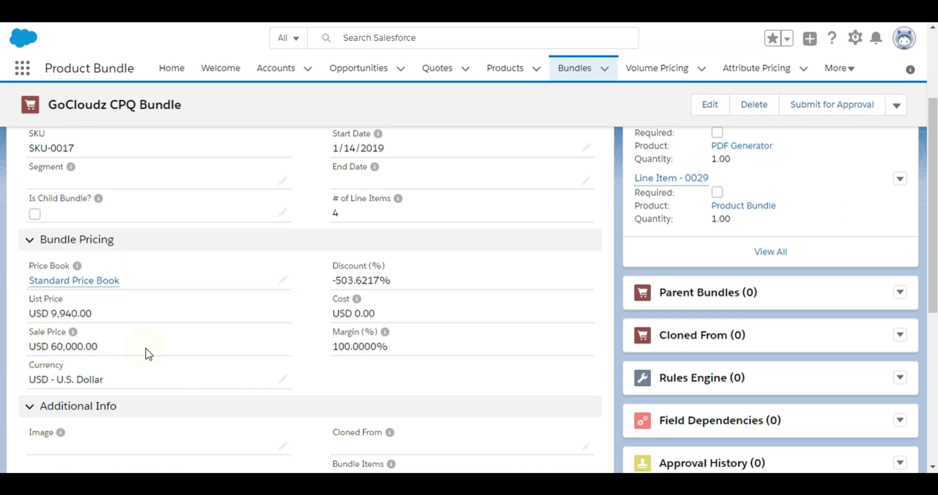
scroll(401, 387, down, 3)
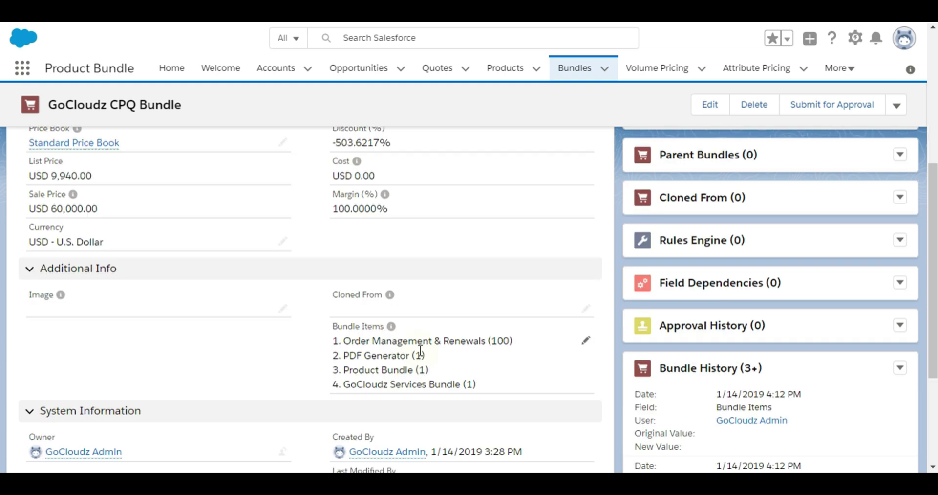
scroll(446, 380, up, 5)
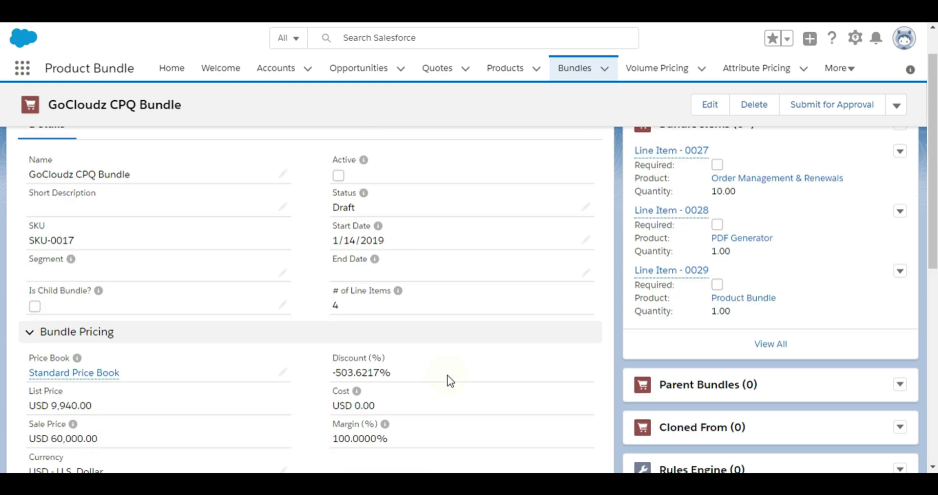
scroll(449, 380, up, 1)
click(586, 253)
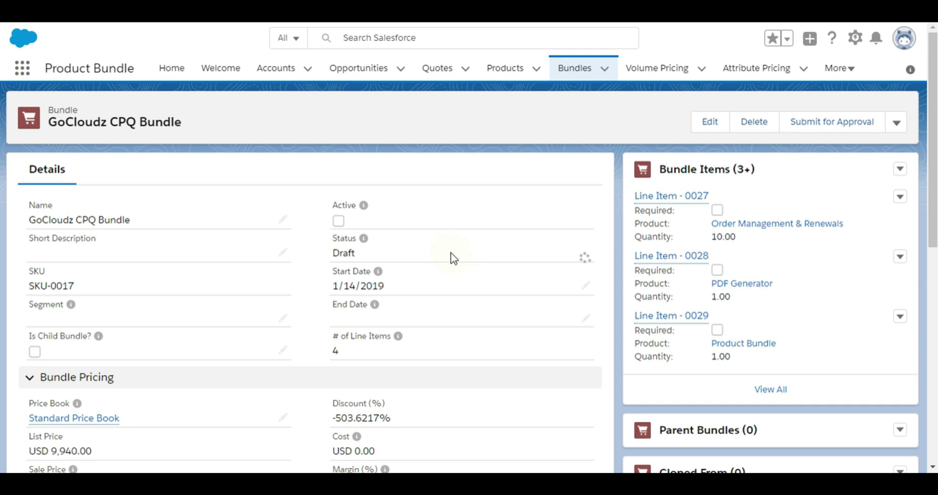
Step: Choose Approved in the Status picklist and save the GoCloudz CPQ Bundle record
click(405, 252)
click(365, 351)
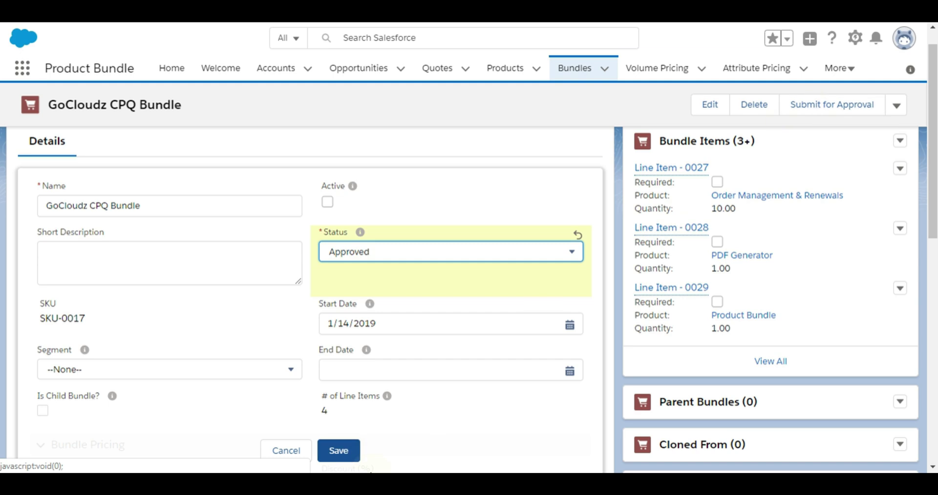
click(431, 421)
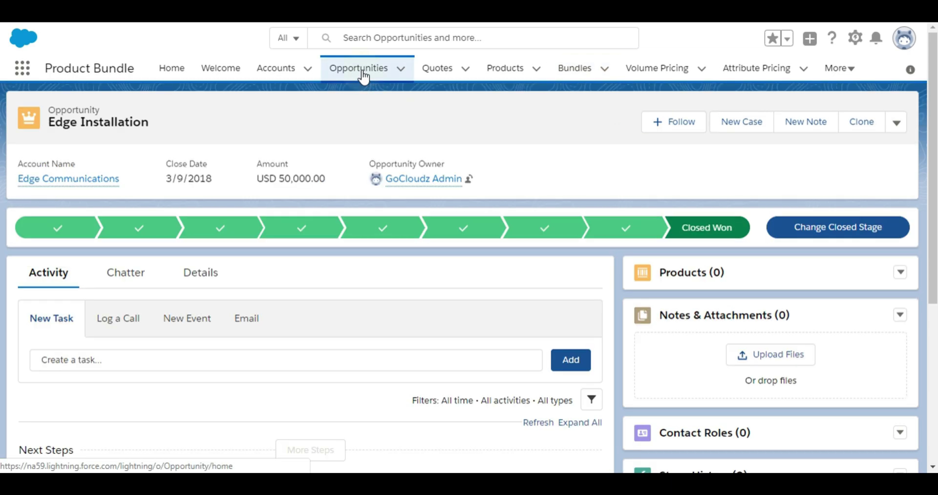
Step: Choose Add Line Items from the Edge Installation opportunity's Products (0) card
click(901, 273)
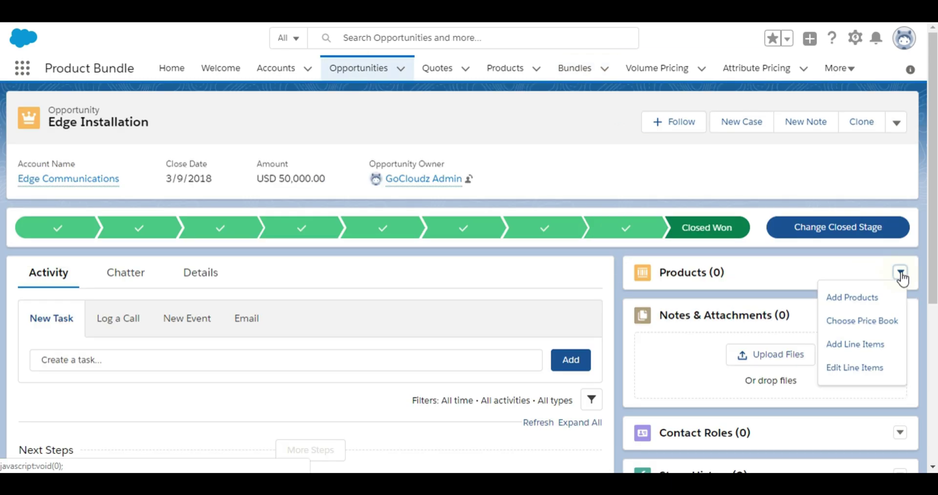
click(860, 351)
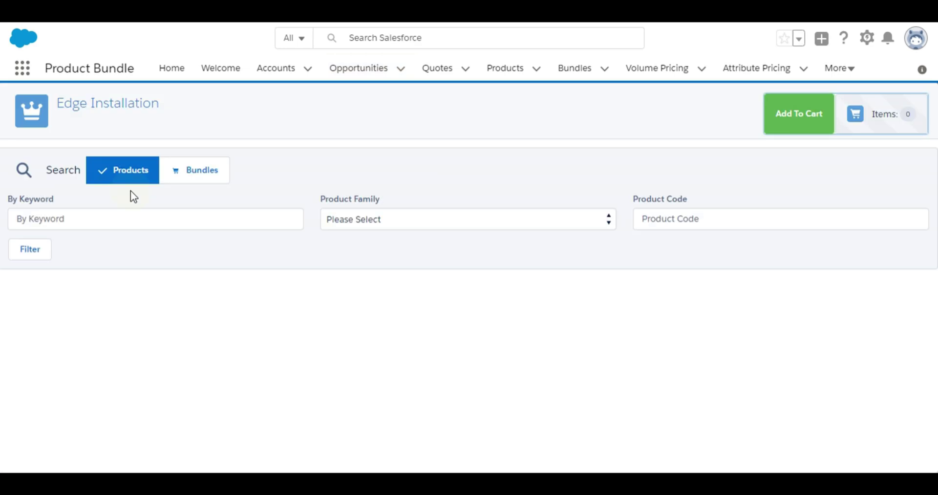
Step: Search Bundles for GoCloudz and expand GoCloudz CPQ Bundle to show its products
click(202, 177)
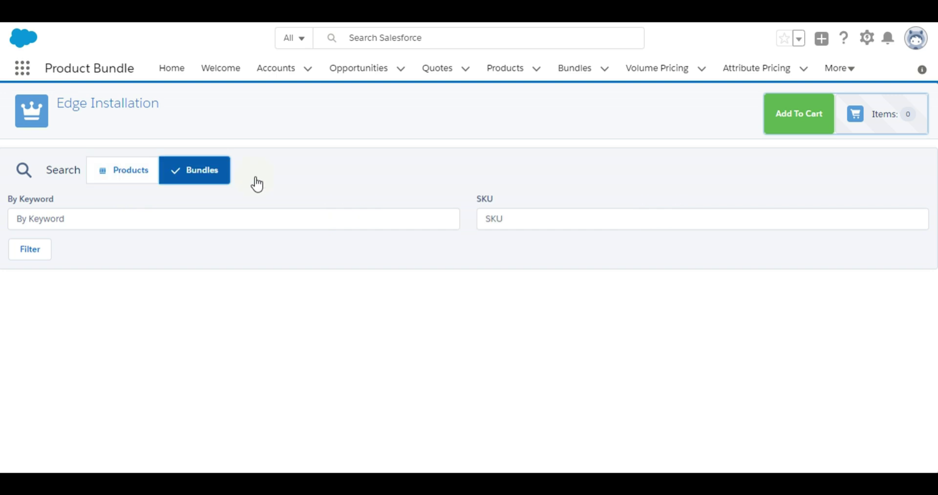
click(169, 218)
text(GoCloudz)
click(47, 247)
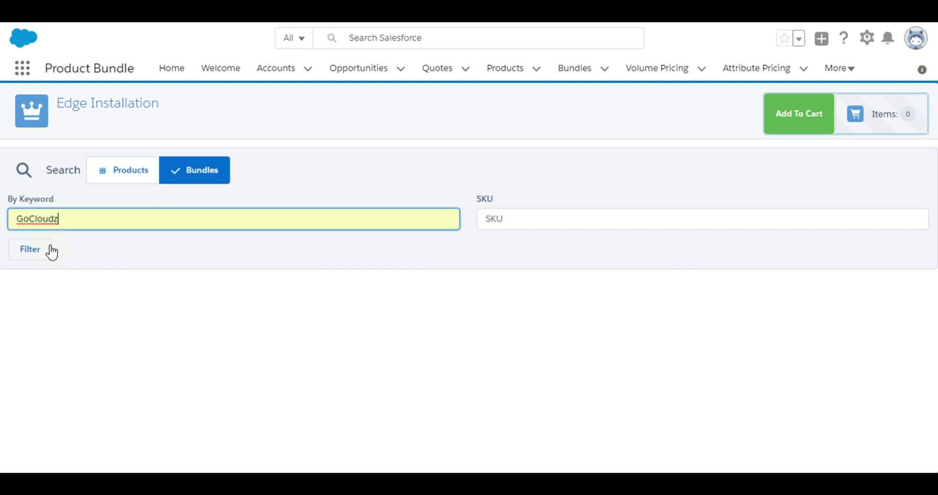
click(32, 250)
click(39, 336)
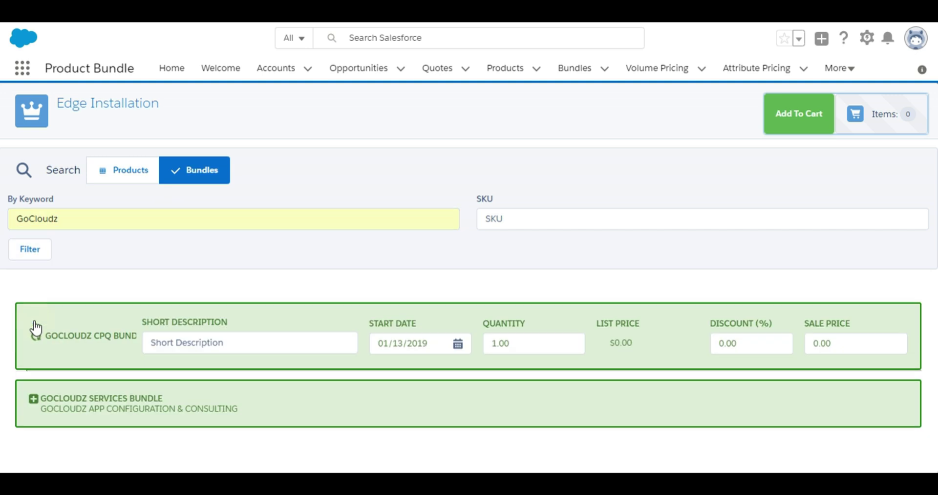
scroll(280, 373, down, 3)
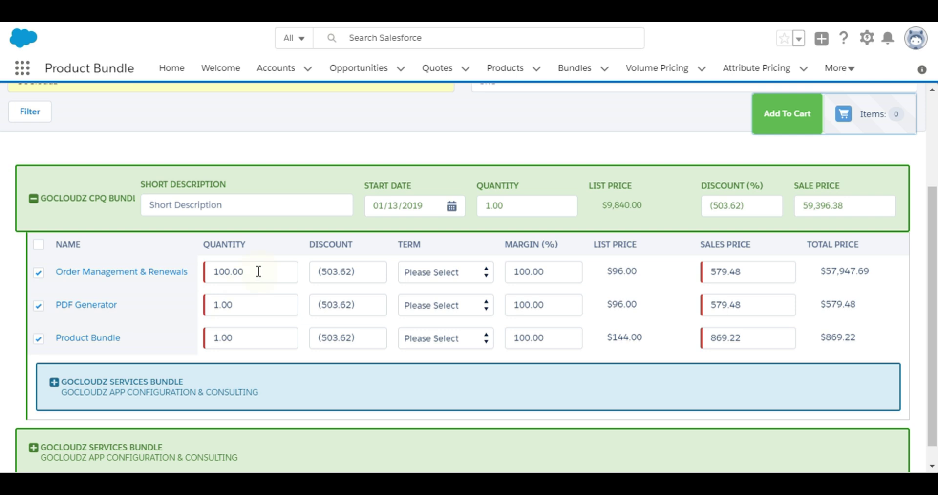
Step: Set the GoCloudz CPQ Bundle quantity to 1,000 and expand GoCloudz Services Bundle
click(501, 205)
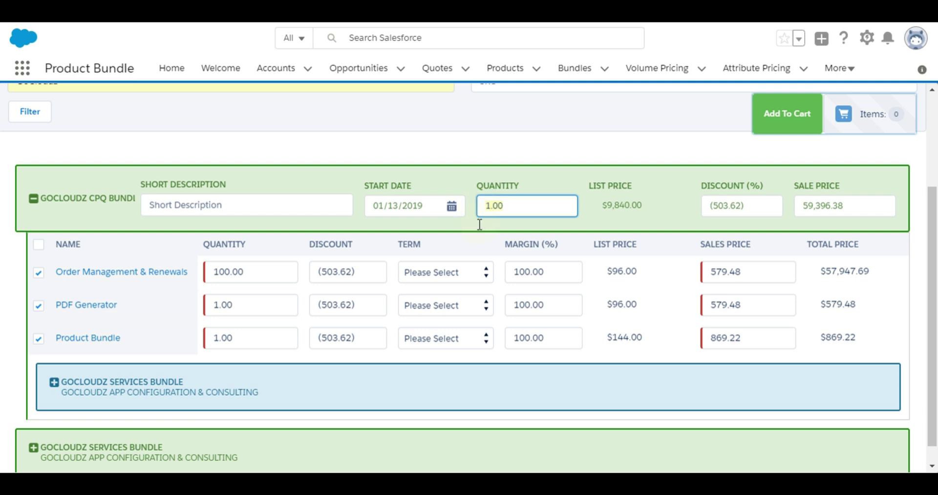
key(BackSpace)
key(BackSpace)
key(BackSpace)
text(000)
key(Tab)
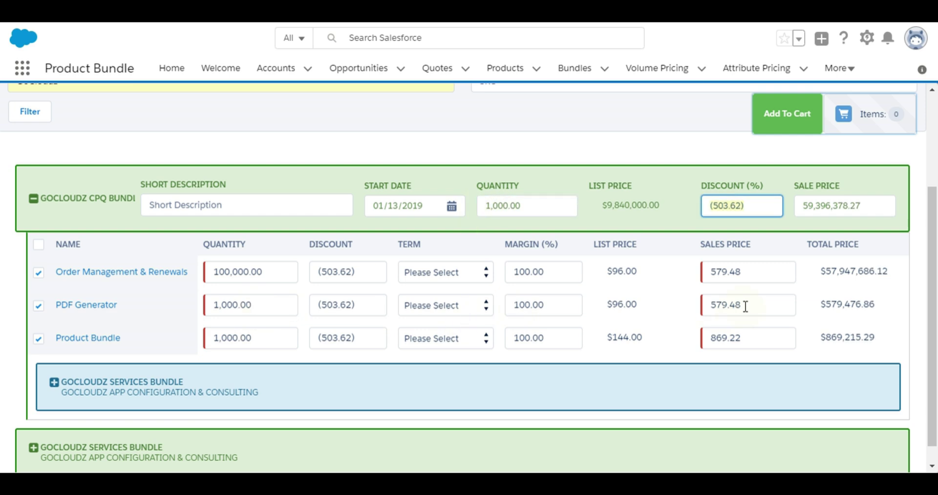
click(55, 381)
scroll(338, 379, down, 2)
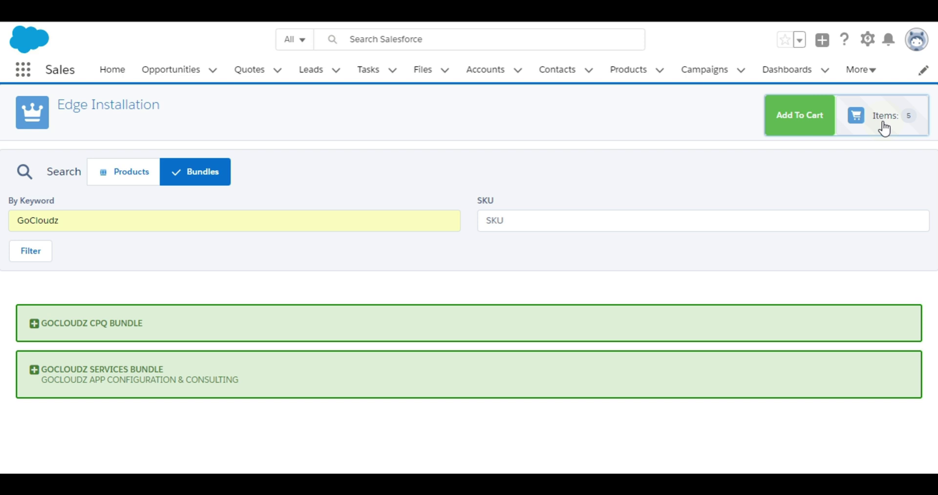
Step: Review the cart's lines in Edit Cart and save them to Edge Installation
click(806, 264)
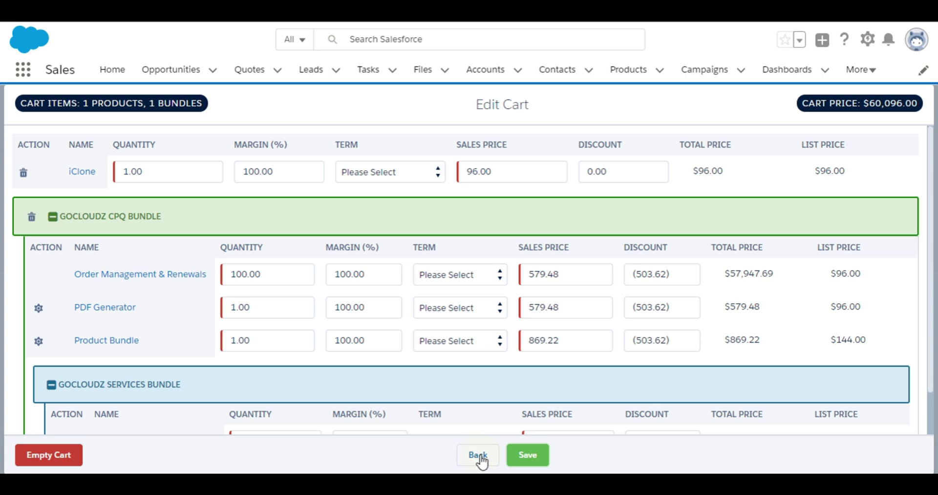
click(530, 460)
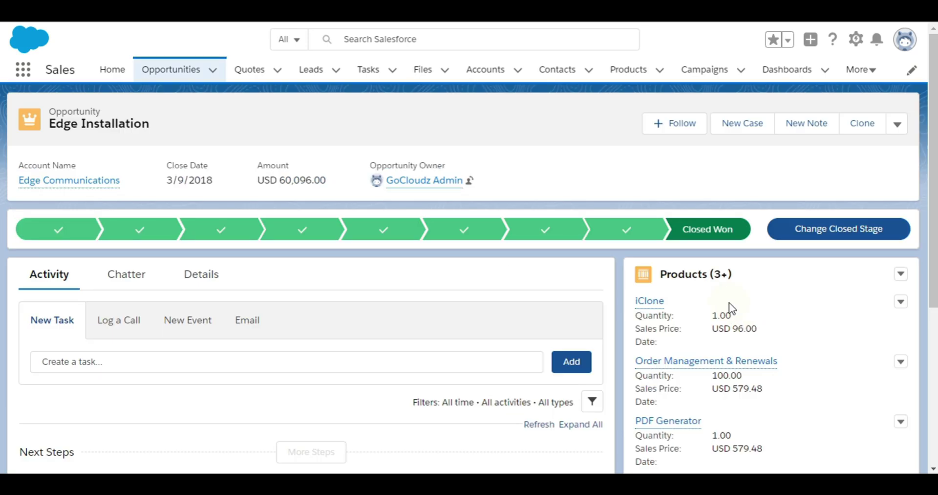
Step: Scroll down to the Products card and show the full list of opportunity products
scroll(761, 402, down, 3)
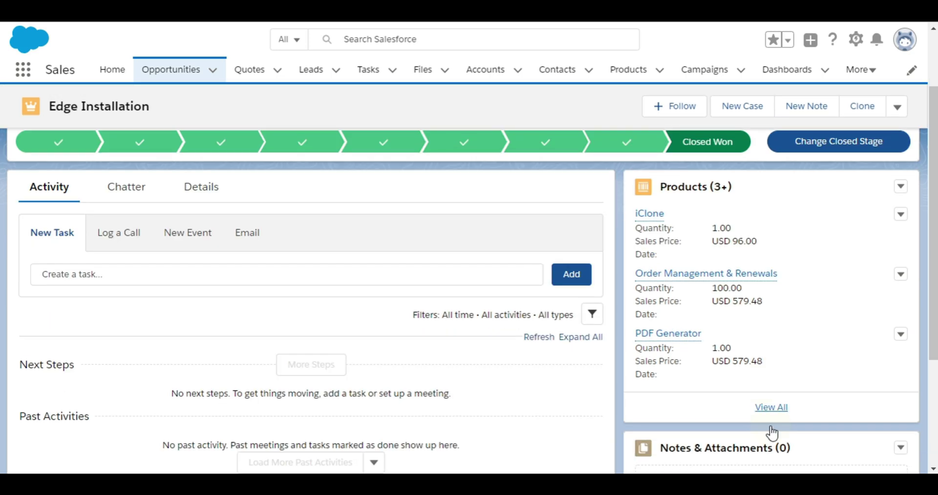
click(773, 357)
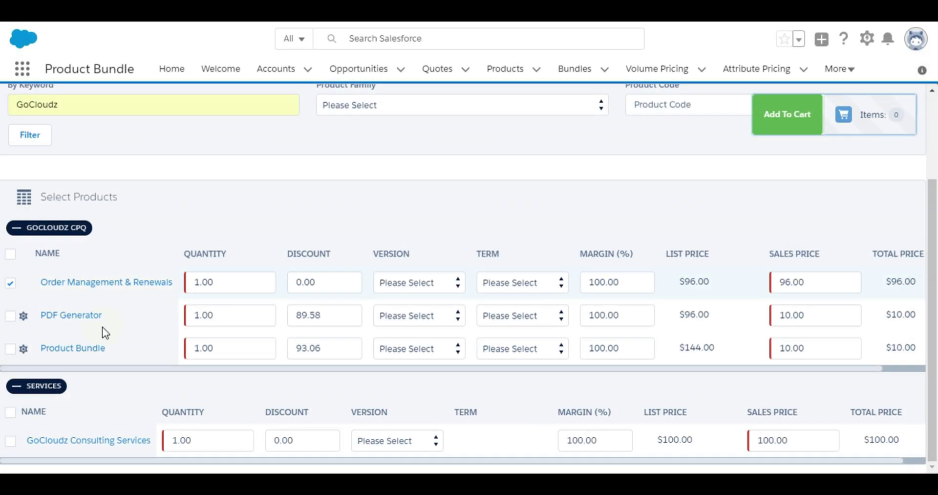
click(23, 316)
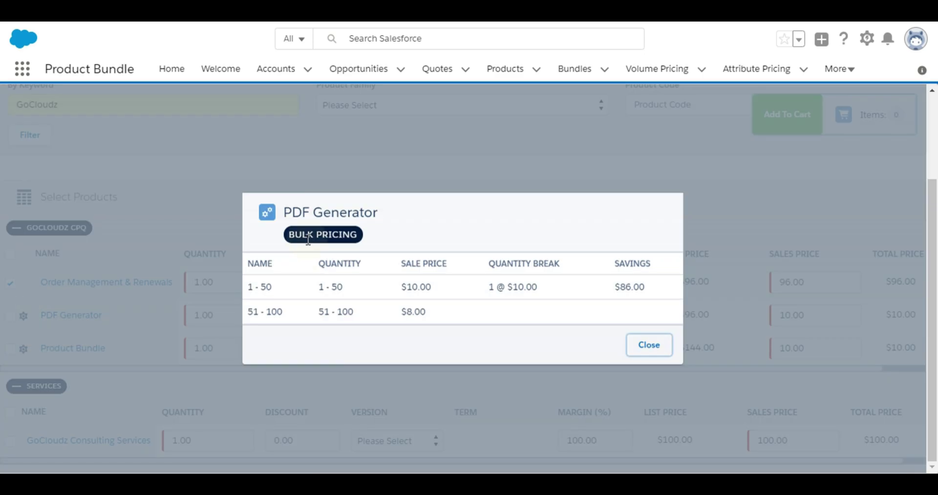
click(653, 349)
click(24, 349)
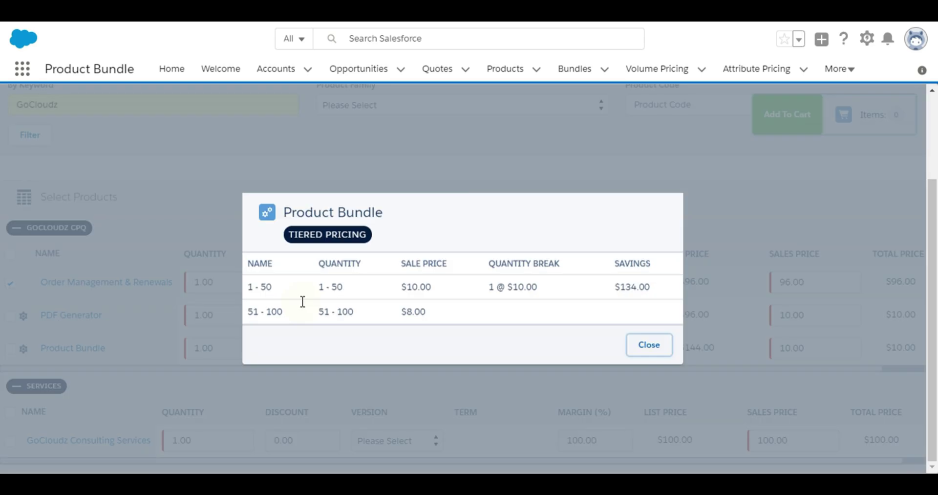
click(653, 350)
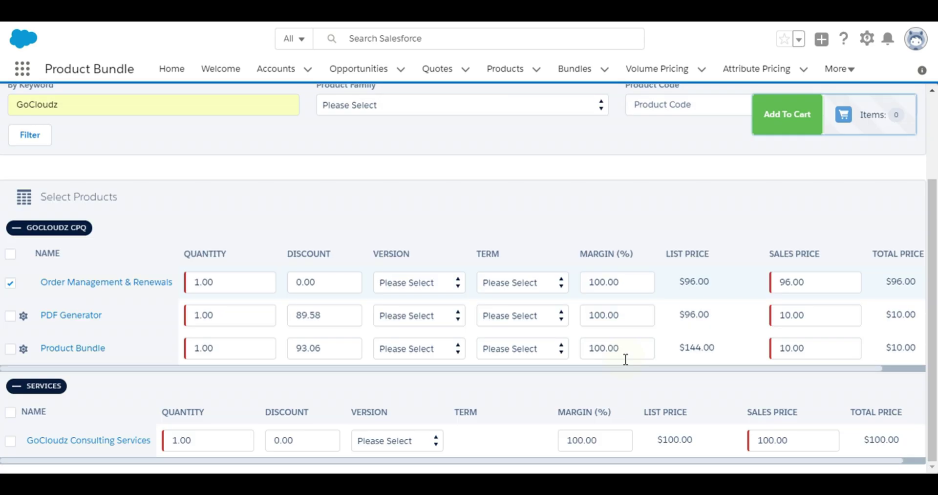
Step: Switch Order Management & Renewals to the Enterprise version, dropping its sales price to 20.00
click(397, 282)
click(403, 349)
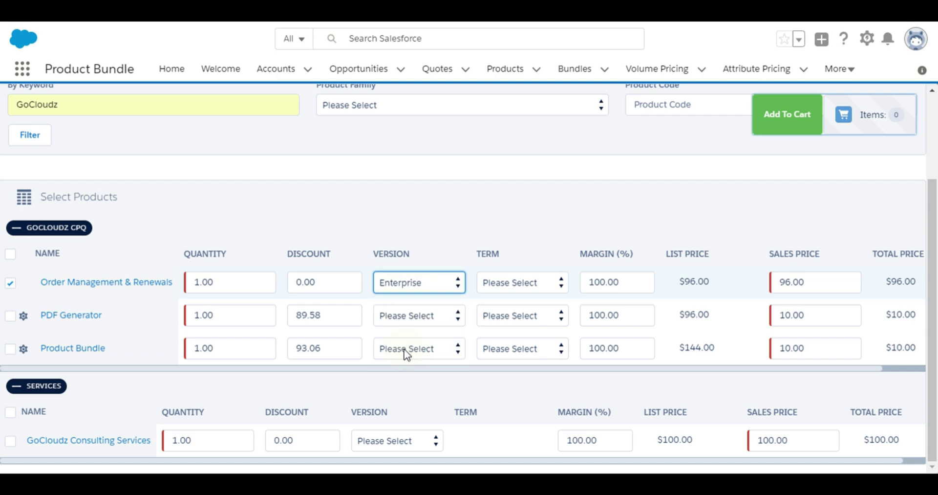
mouse_move(784, 282)
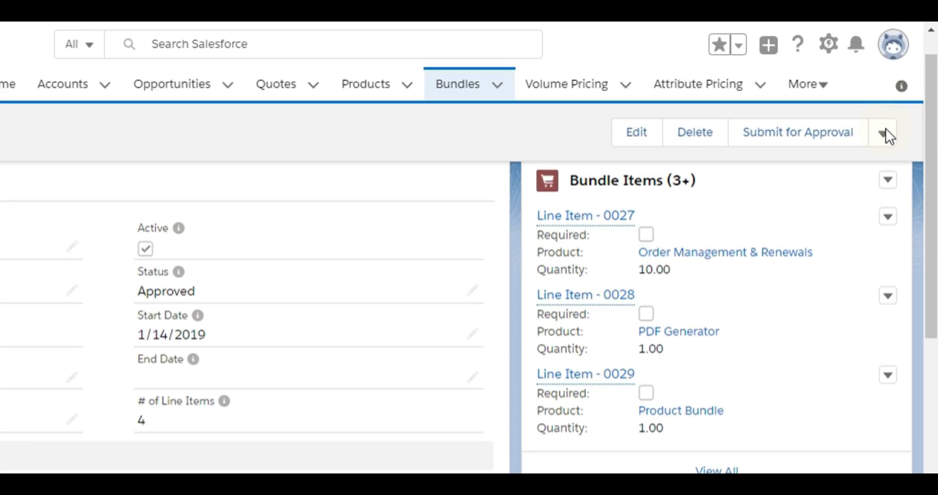
Step: Expand the bundle record's extra actions menu beside Submit for Approval
click(884, 133)
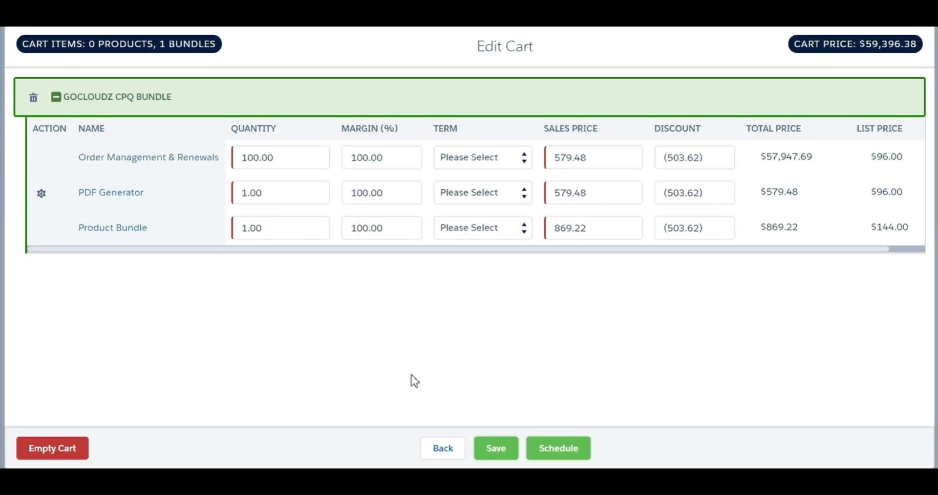
Step: Create and save 12 monthly Repeat Amount revenue schedules, checking Order Management & Renewals' installments
click(567, 458)
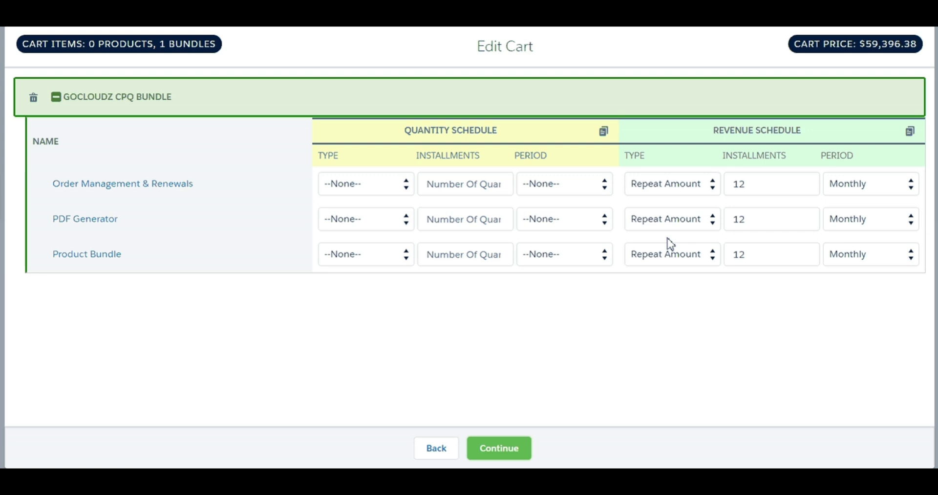
click(509, 449)
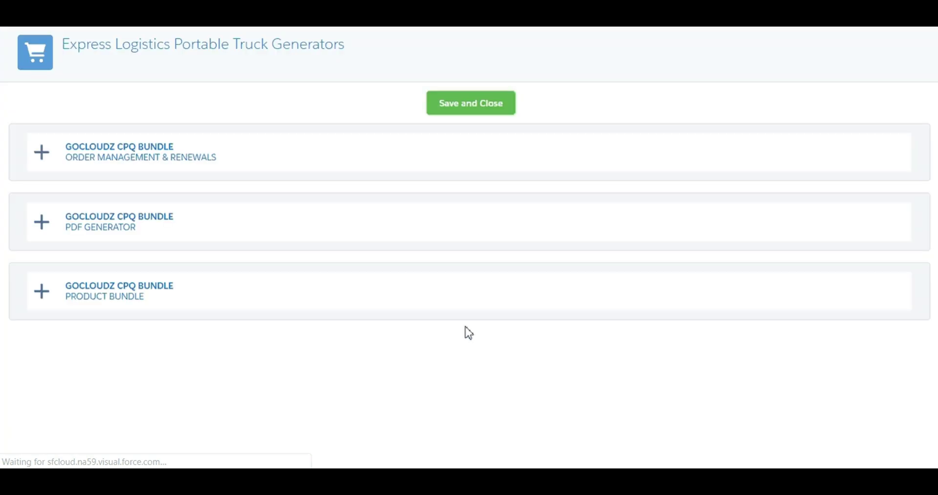
click(42, 155)
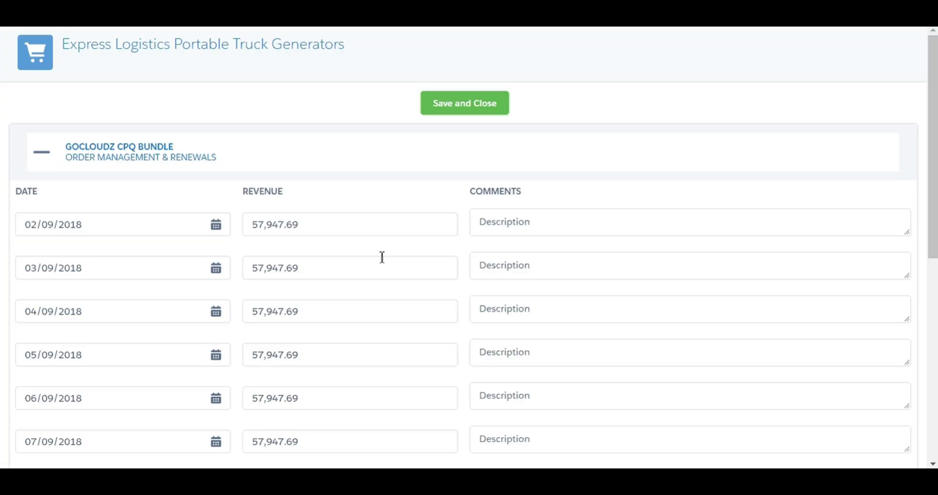
click(473, 108)
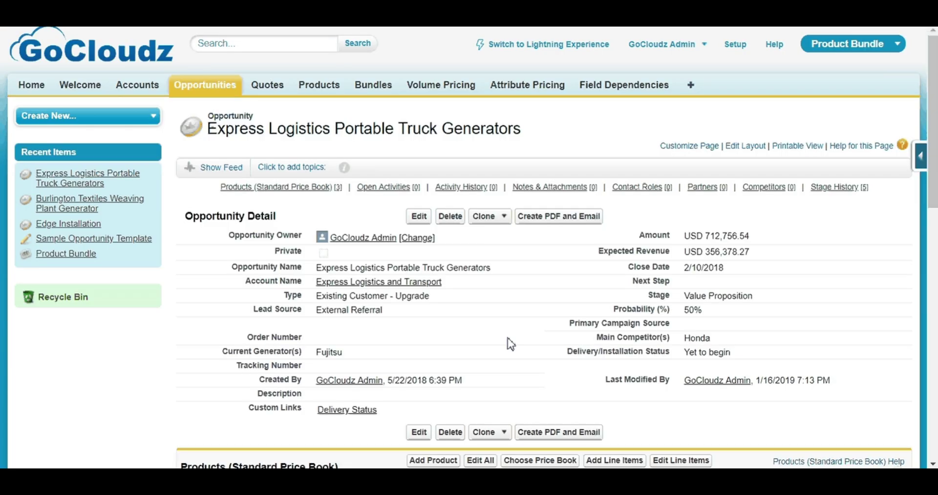
Step: Open Order Management & Renewals from the Products related list and scroll to its Schedule entries
scroll(509, 342, down, 3)
scroll(519, 347, down, 3)
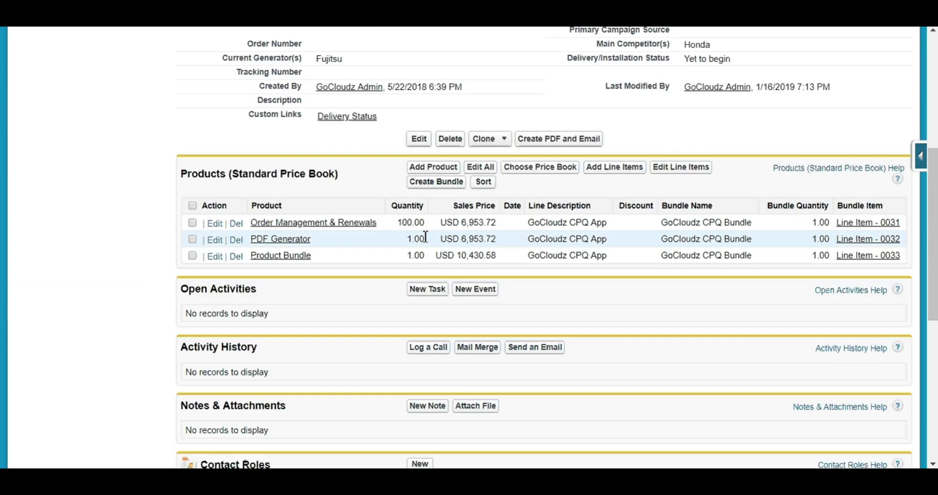
click(311, 224)
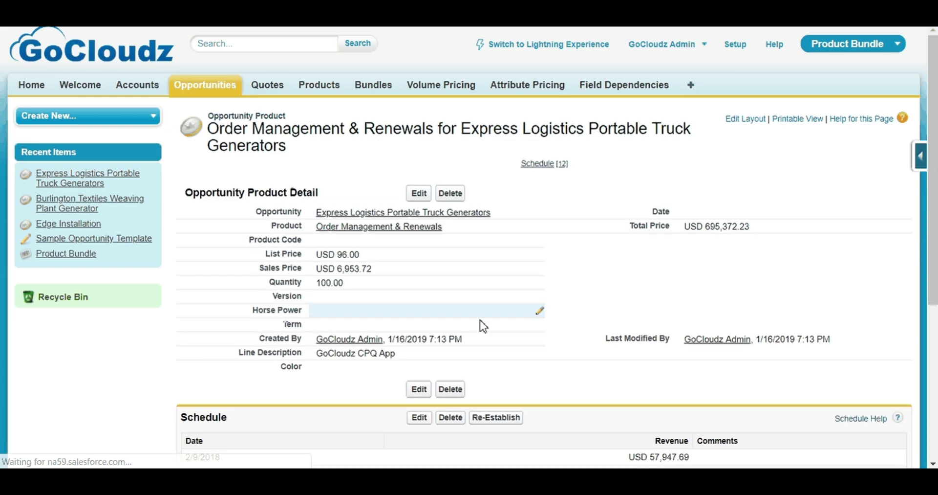
scroll(480, 320, down, 3)
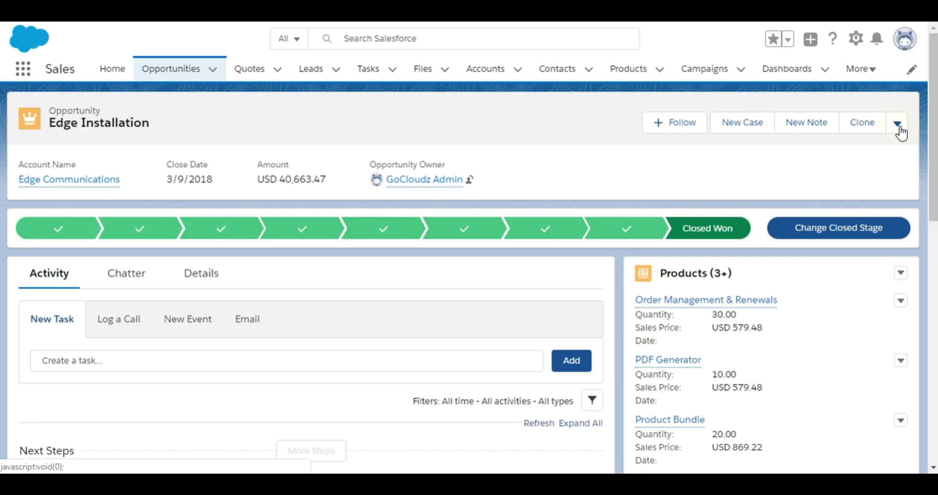
Step: Create a QuotePDF preview of Edge Installation and scroll to its Bundles table
click(898, 125)
click(878, 244)
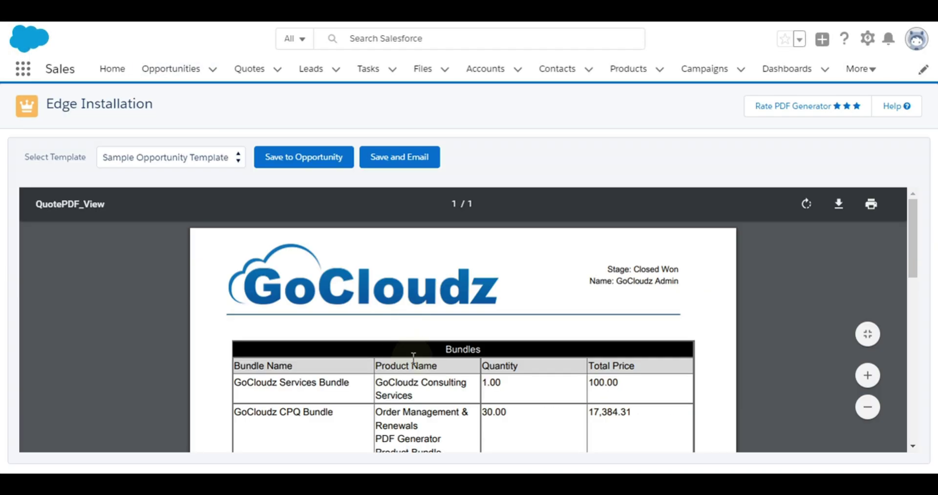
scroll(414, 357, down, 3)
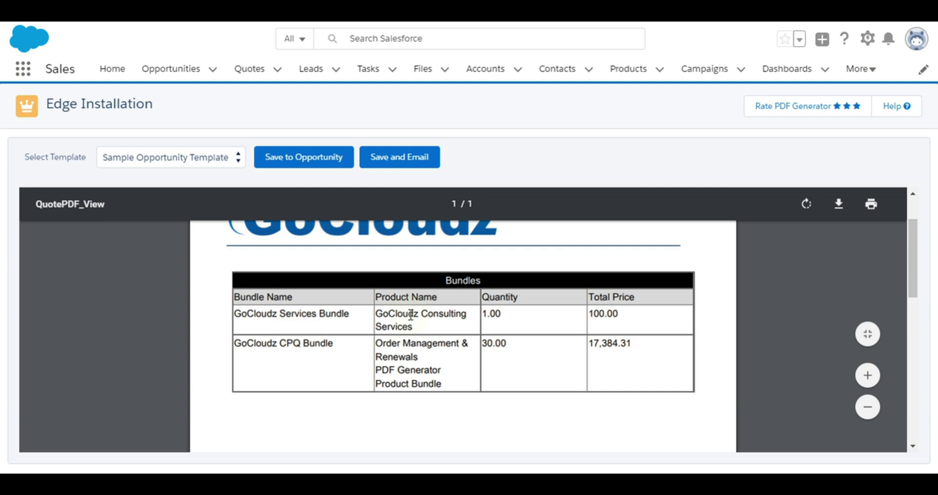